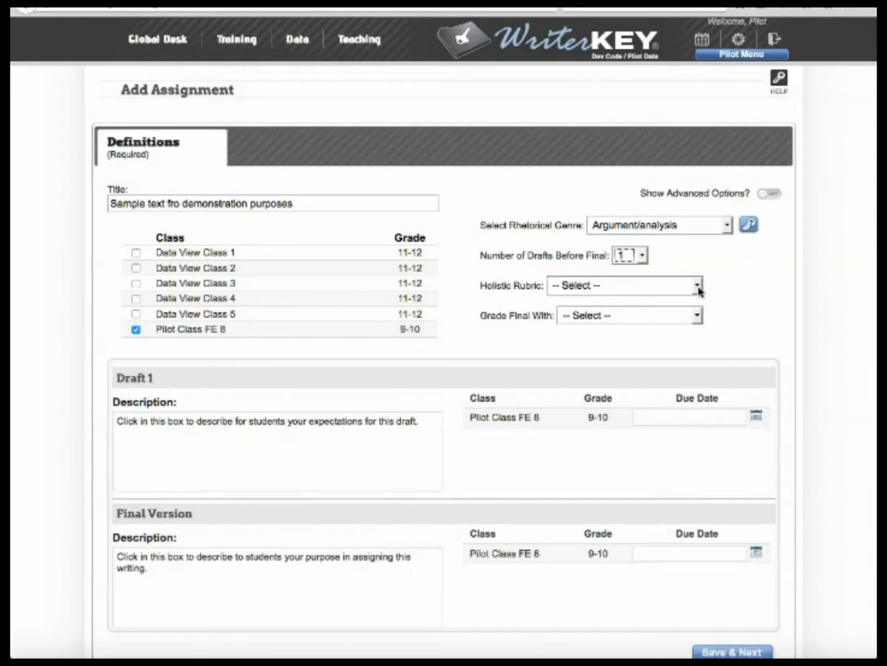
Step: Set the holistic rubric to SAT Rubric and grade the final with Letter Grade
{"action": "left_click", "coordinate": [658, 349]}
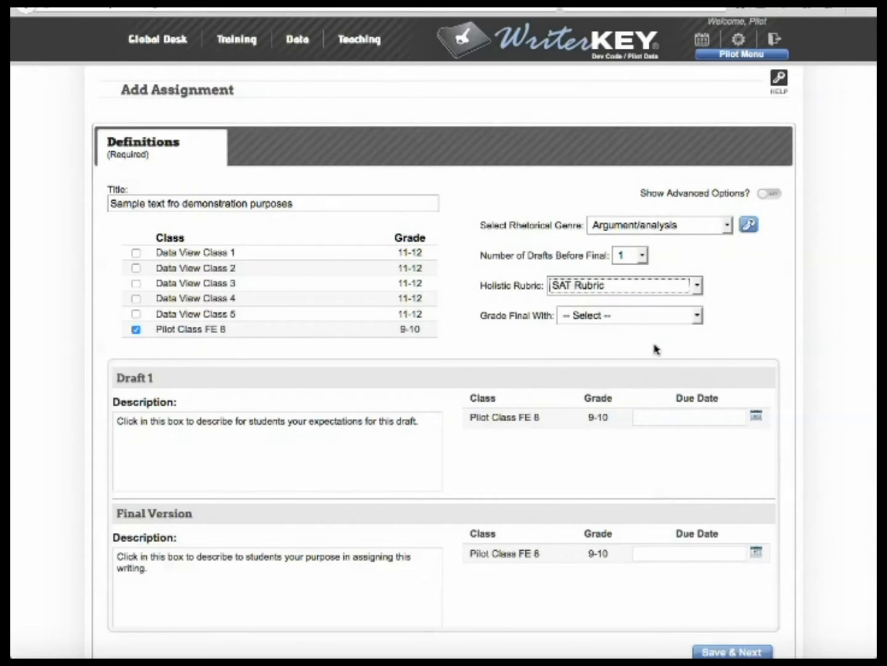
{"action": "left_click", "coordinate": [699, 315]}
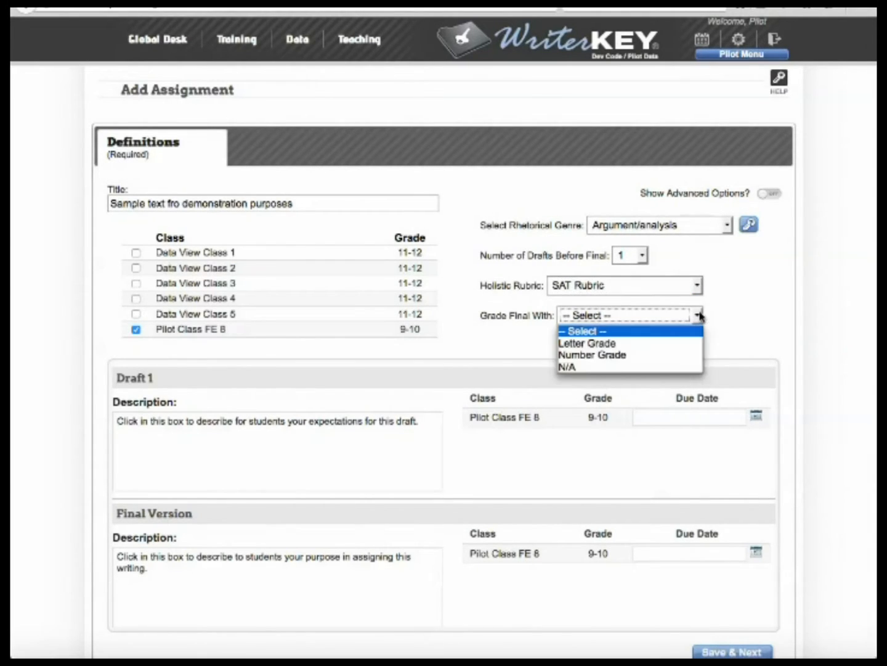
{"action": "left_click", "coordinate": [651, 344]}
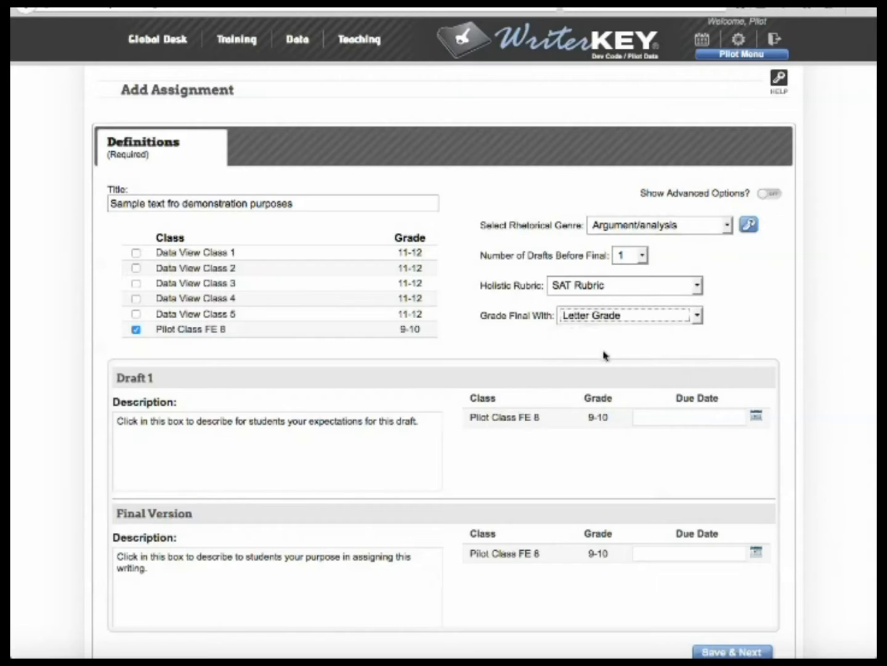
Step: Enter "Sample text fro demonstration purposes" as the description of both Draft 1 and the Final Version
{"action": "left_click", "coordinate": [329, 424]}
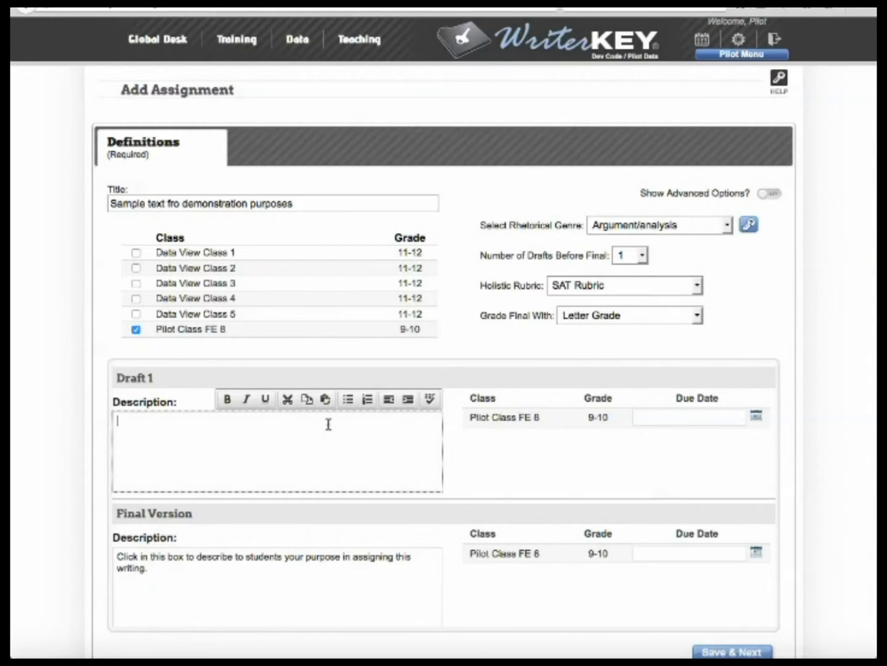
{"action": "type", "text": "Sample text fro demonstration purposes"}
{"action": "left_click", "coordinate": [257, 557]}
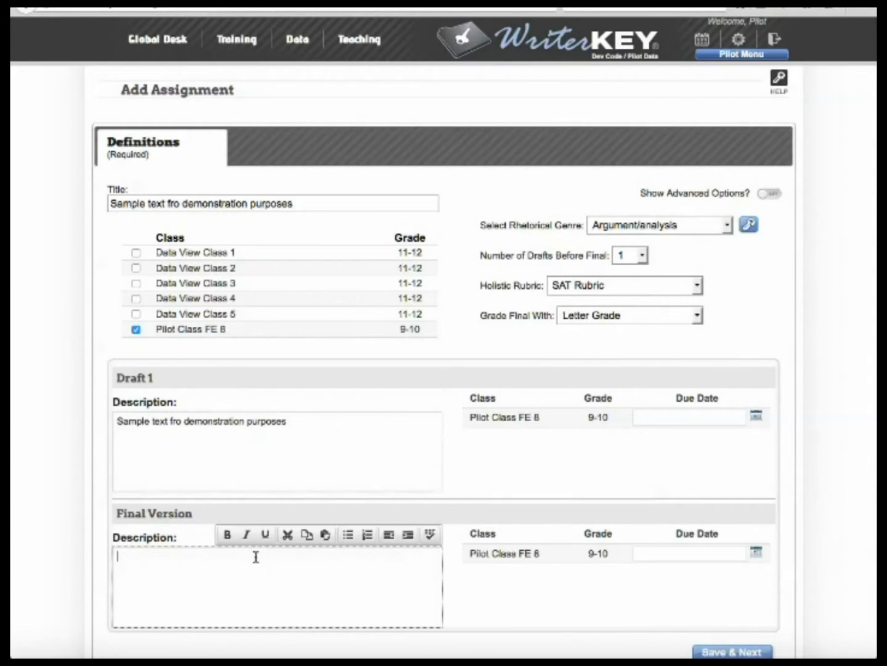
{"action": "type", "text": "Sample text fro demonstration purposes"}
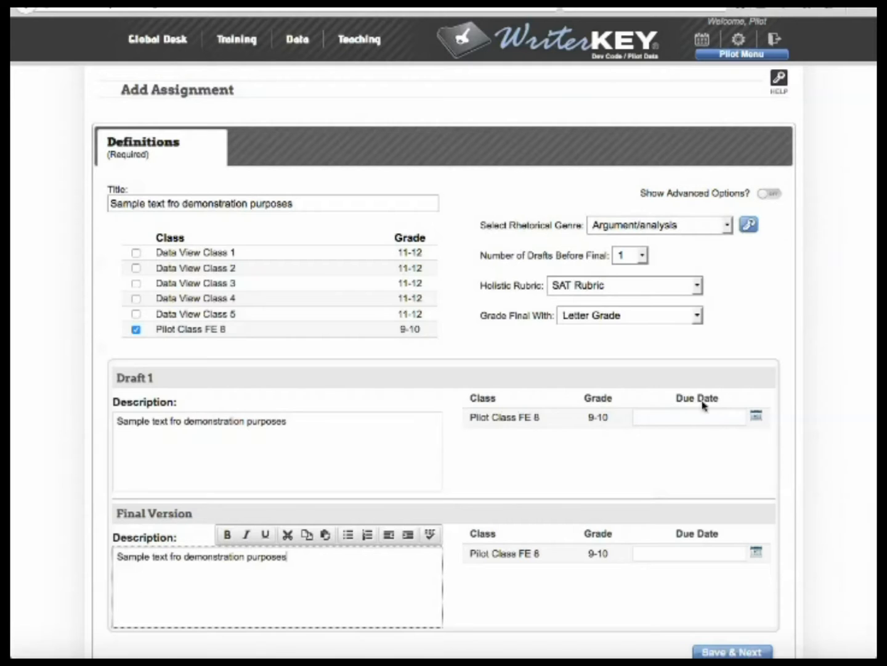
Step: Set the due dates to Mar 20, 2015 for Draft 1 and Mar 27, 2015 for the Final Version, and save the definitions to continue
{"action": "left_click", "coordinate": [757, 415]}
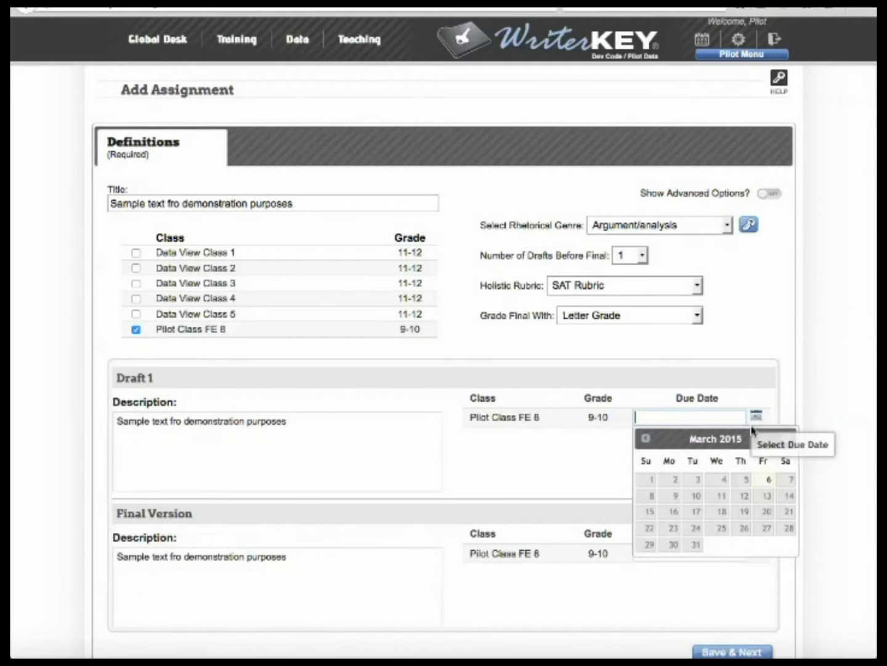
{"action": "left_click", "coordinate": [766, 511]}
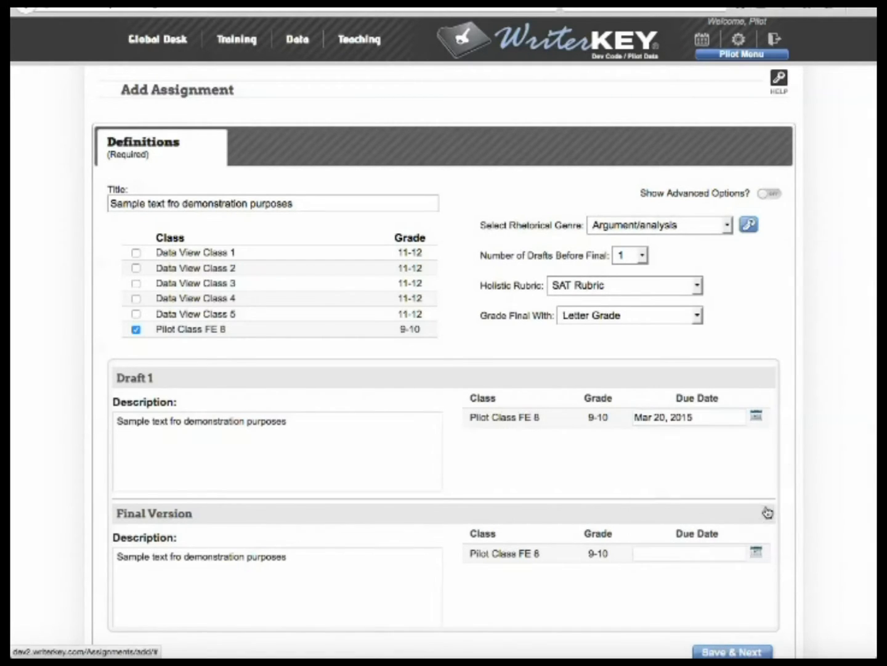
{"action": "left_click", "coordinate": [757, 552]}
{"action": "left_click", "coordinate": [768, 518]}
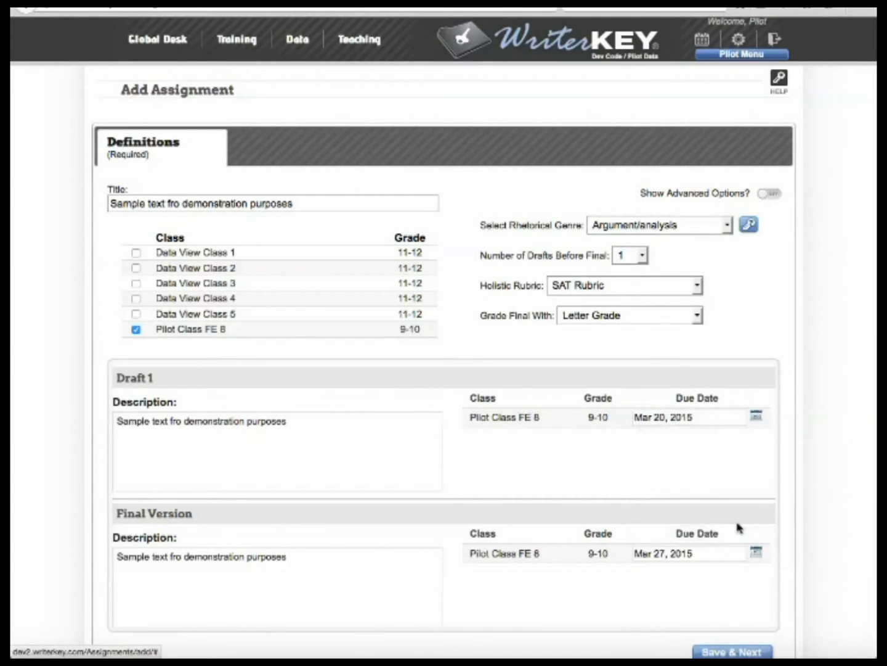
{"action": "scroll", "coordinate": [735, 529], "scroll_direction": "down", "scroll_amount": 4}
{"action": "left_click", "coordinate": [731, 516]}
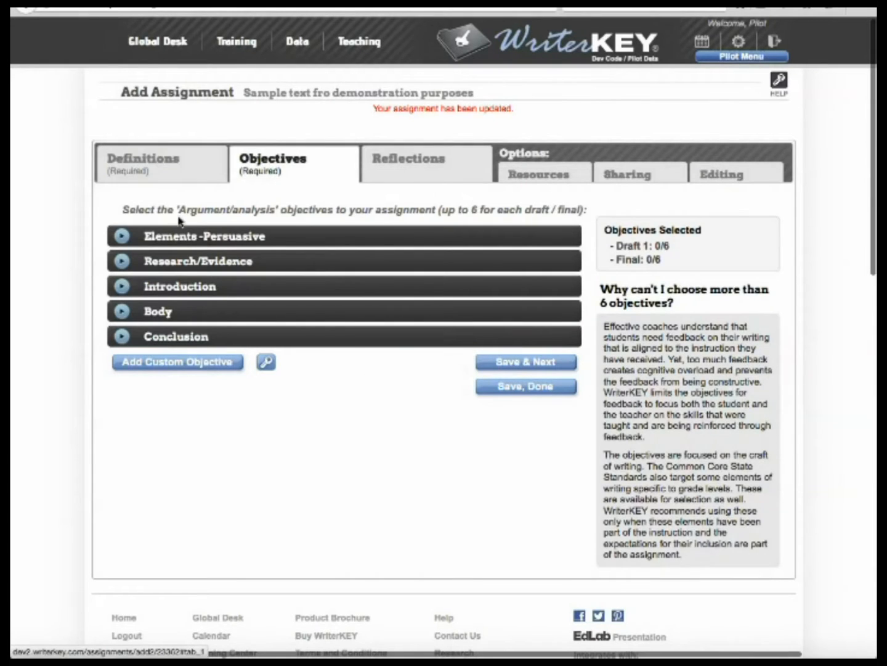
Step: Select the Introduction objectives Introduces Idea and Thesis for Draft 1, and Introduction - Cumulative Effect for the Final
{"action": "left_click", "coordinate": [123, 287]}
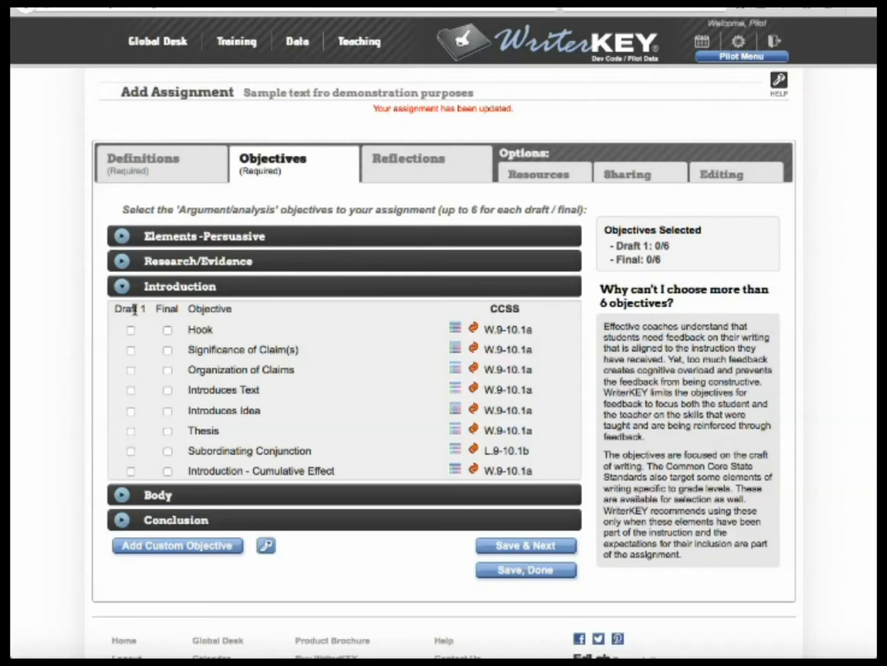
{"action": "left_click", "coordinate": [130, 412]}
{"action": "left_click", "coordinate": [131, 431]}
{"action": "left_click", "coordinate": [167, 471]}
Step: Select the Body objectives Evidence Choice for Draft 1 and Interpretation/Analysis for the Final, and save the objectives to continue
{"action": "left_click", "coordinate": [124, 495]}
{"action": "left_click", "coordinate": [132, 397]}
{"action": "left_click", "coordinate": [168, 417]}
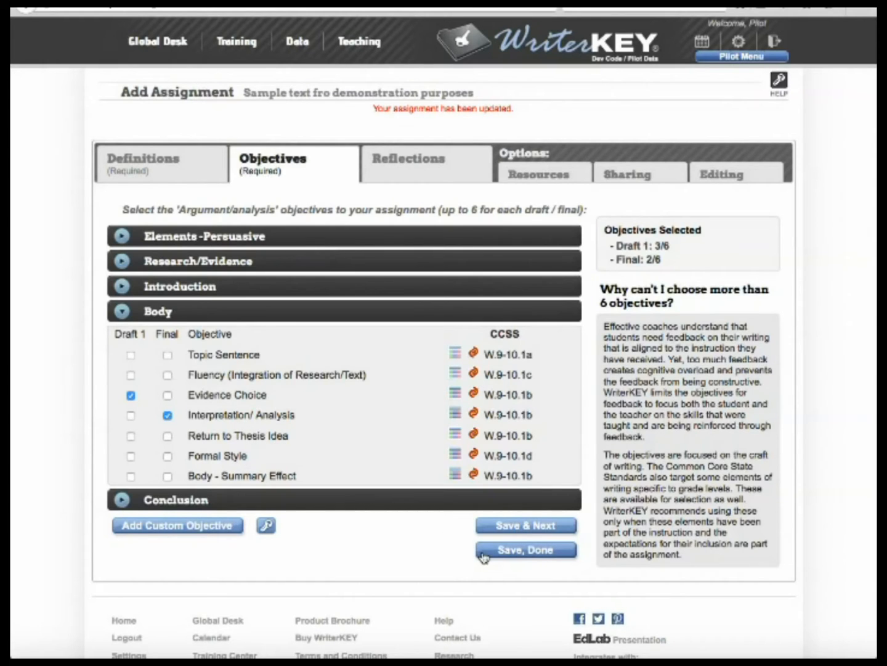
{"action": "scroll", "coordinate": [514, 530], "scroll_direction": "right", "scroll_amount": 1}
{"action": "scroll", "coordinate": [514, 530], "scroll_direction": "left", "scroll_amount": 1}
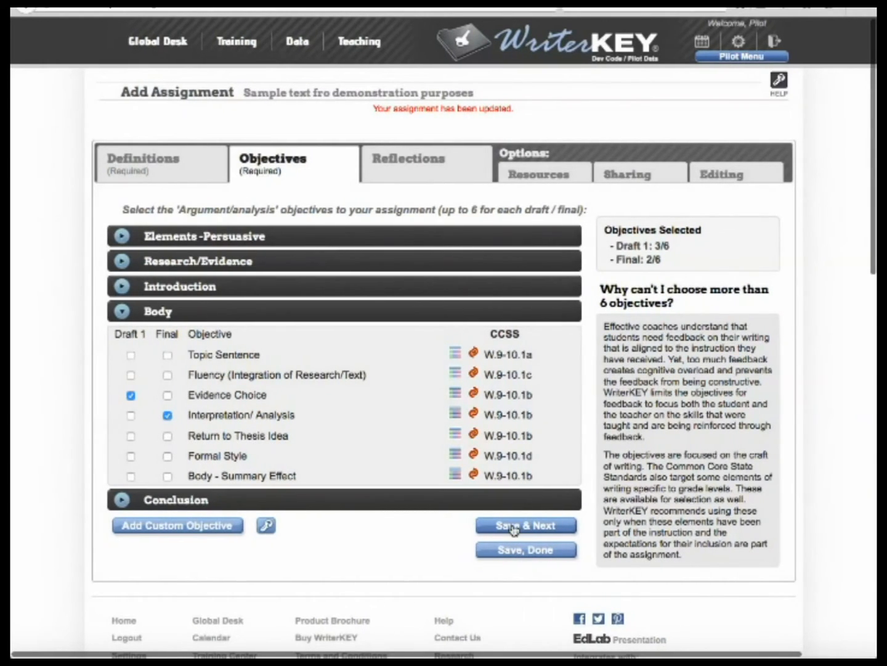
{"action": "left_click", "coordinate": [513, 527]}
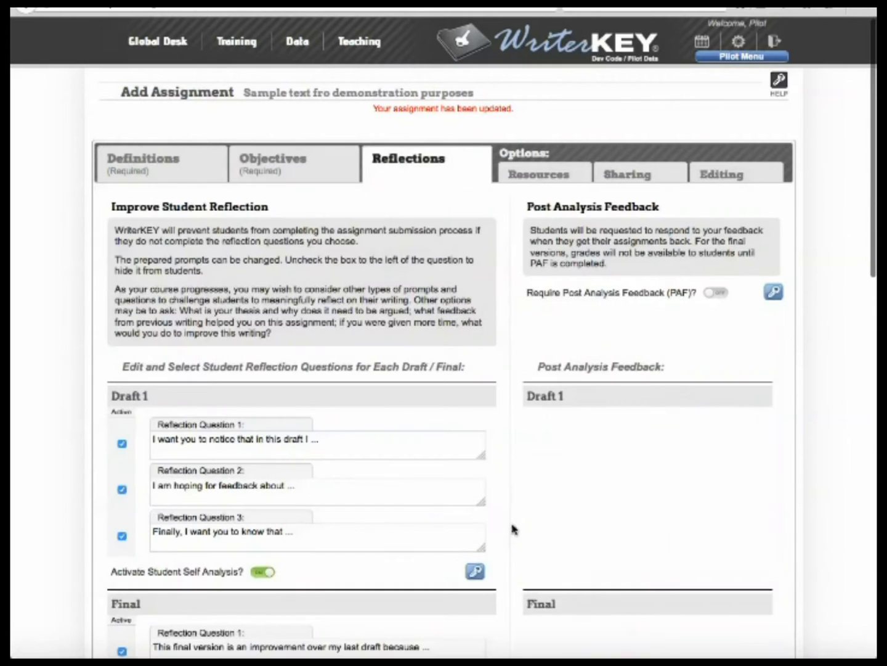
Step: Review the student reflection questions and turn on Require Post Analysis Feedback (PAF)
{"action": "scroll", "coordinate": [427, 497], "scroll_direction": "down", "scroll_amount": 3}
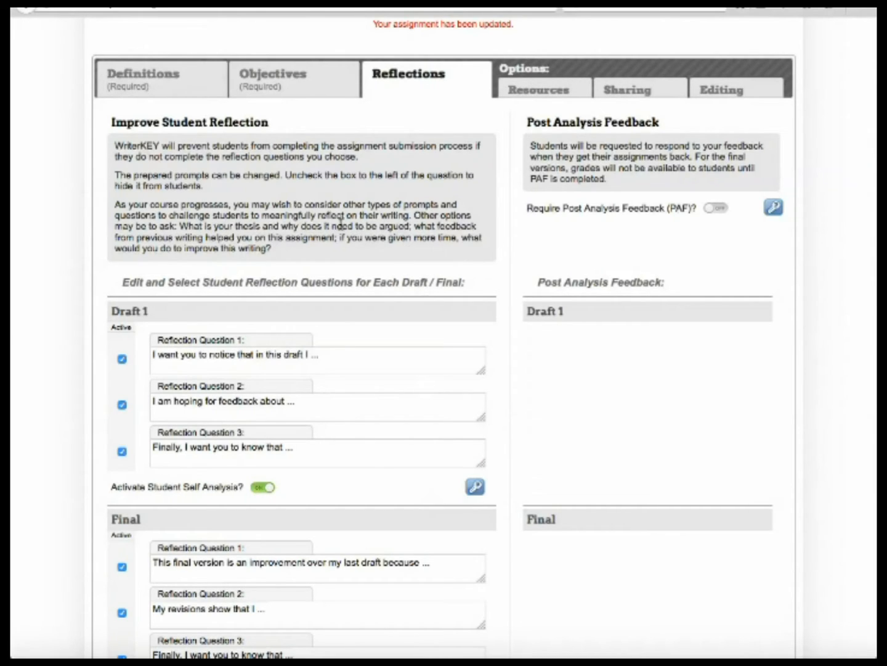
{"action": "scroll", "coordinate": [258, 356], "scroll_direction": "down", "scroll_amount": 3}
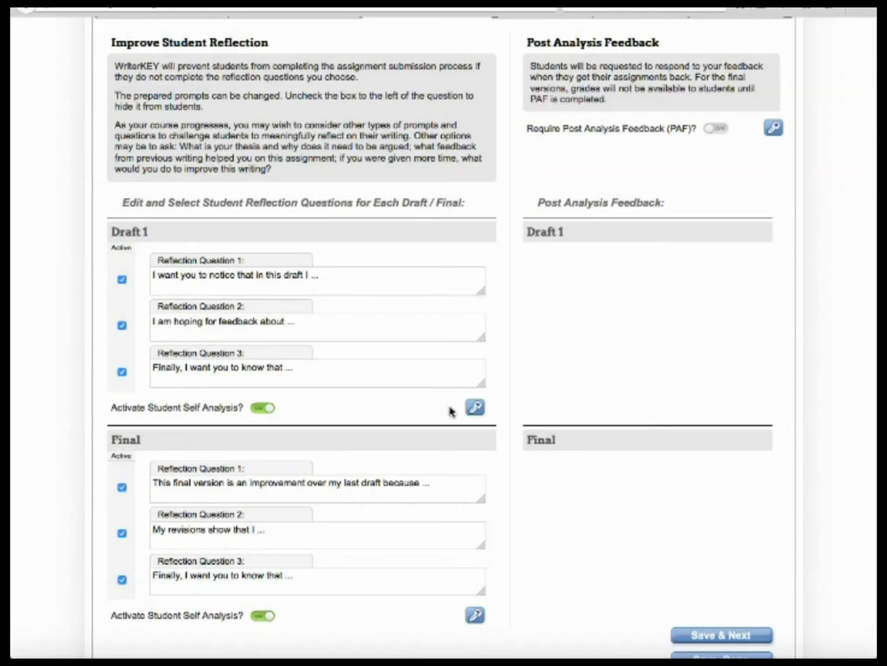
{"action": "scroll", "coordinate": [452, 412], "scroll_direction": "up", "scroll_amount": 3}
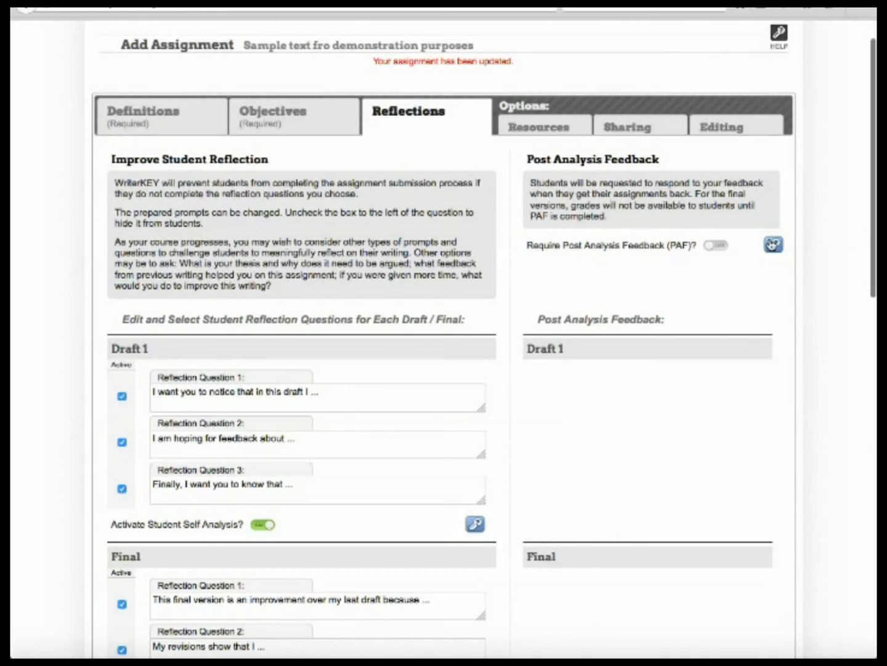
{"action": "left_click", "coordinate": [716, 246]}
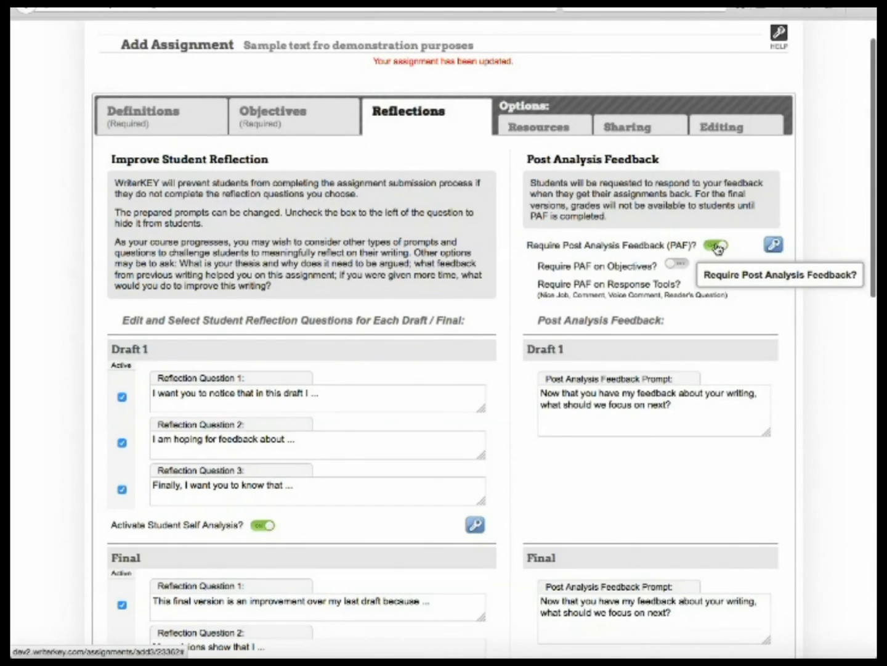
Step: Append "c" to the end of the Draft 1 post analysis feedback prompt
{"action": "scroll", "coordinate": [706, 390], "scroll_direction": "down", "scroll_amount": 3}
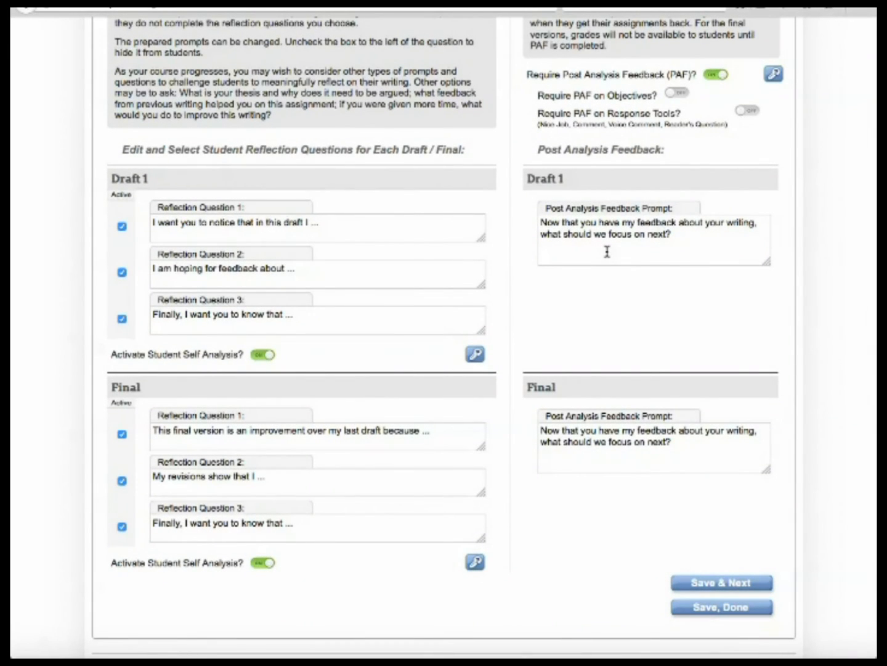
{"action": "left_click", "coordinate": [680, 232]}
{"action": "type", "text": "c"}
Step: Require PAF on both Objectives and Response Tools for the assignment
{"action": "scroll", "coordinate": [645, 223], "scroll_direction": "up", "scroll_amount": 5}
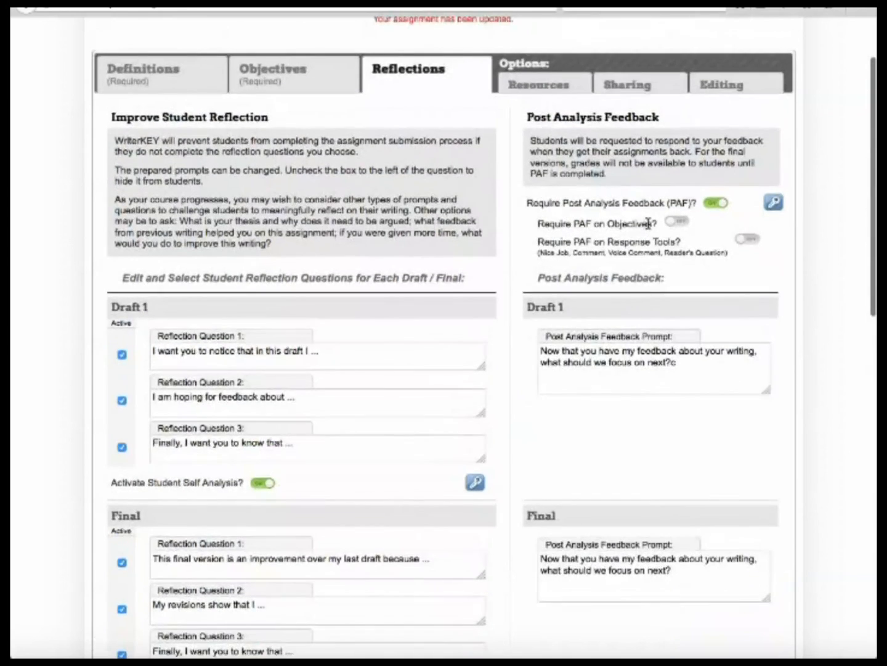
{"action": "scroll", "coordinate": [641, 223], "scroll_direction": "down", "scroll_amount": 2}
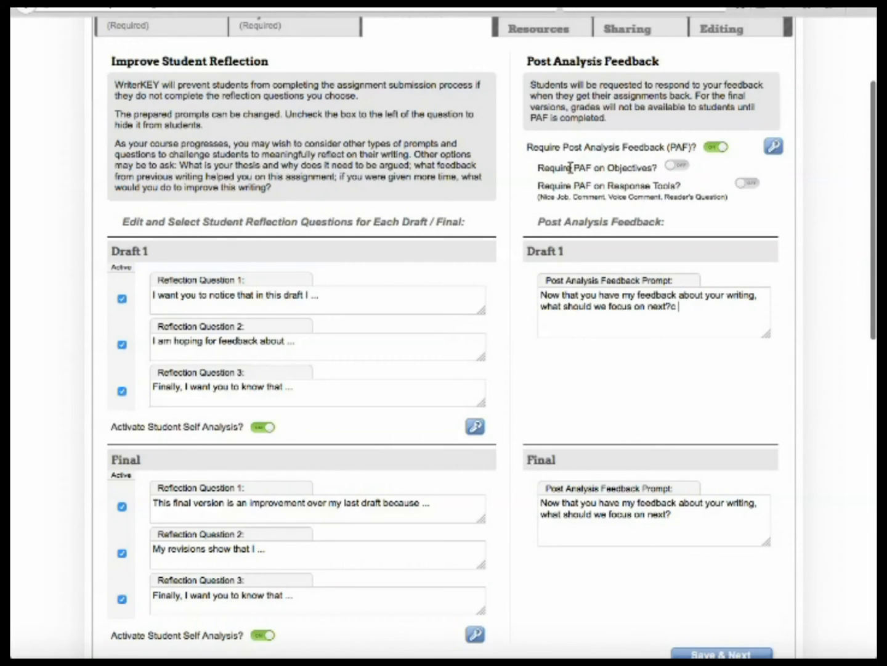
{"action": "left_click", "coordinate": [677, 166]}
{"action": "left_click", "coordinate": [749, 184]}
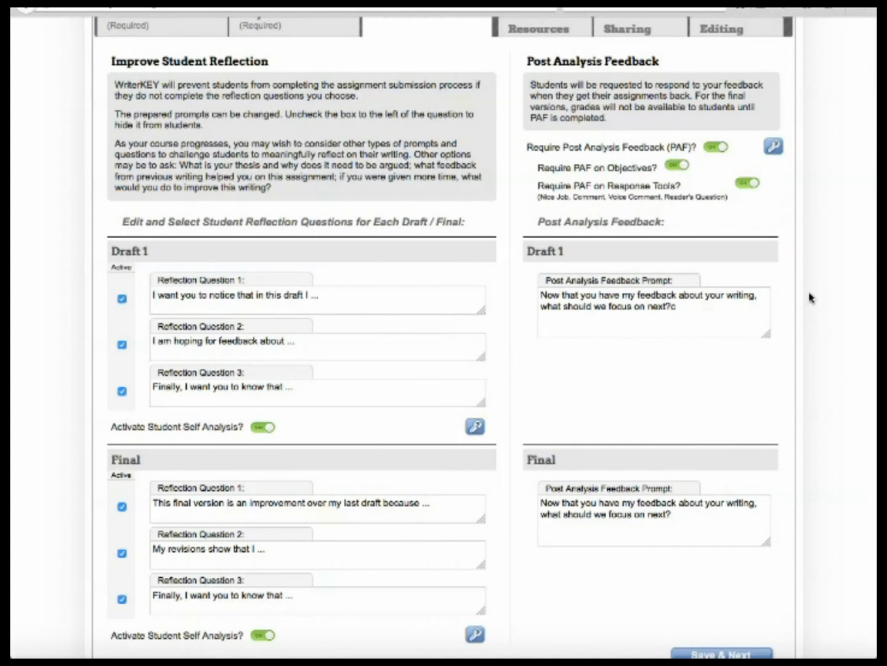
{"action": "scroll", "coordinate": [811, 297], "scroll_direction": "down", "scroll_amount": 2}
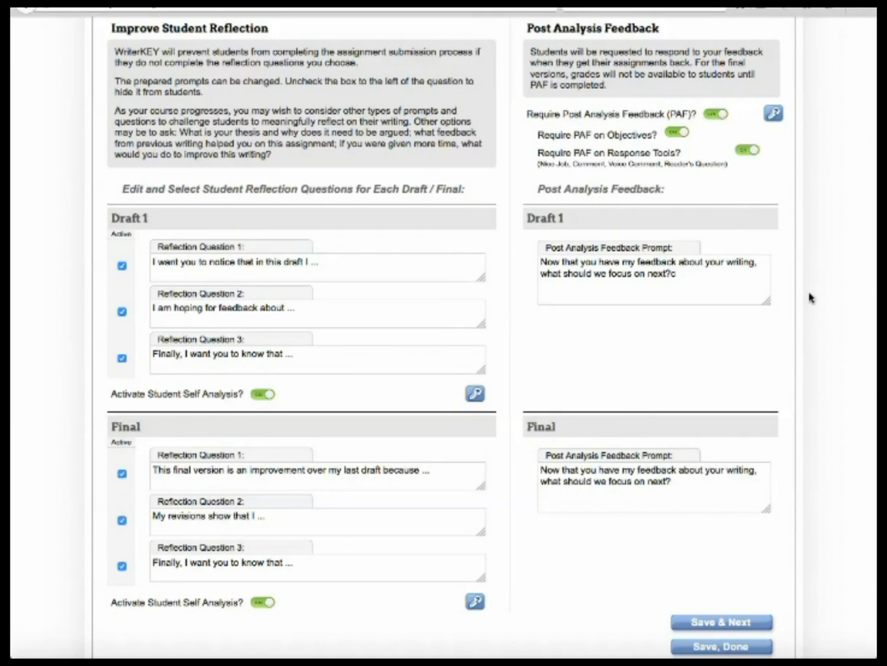
{"action": "scroll", "coordinate": [811, 297], "scroll_direction": "down", "scroll_amount": 1}
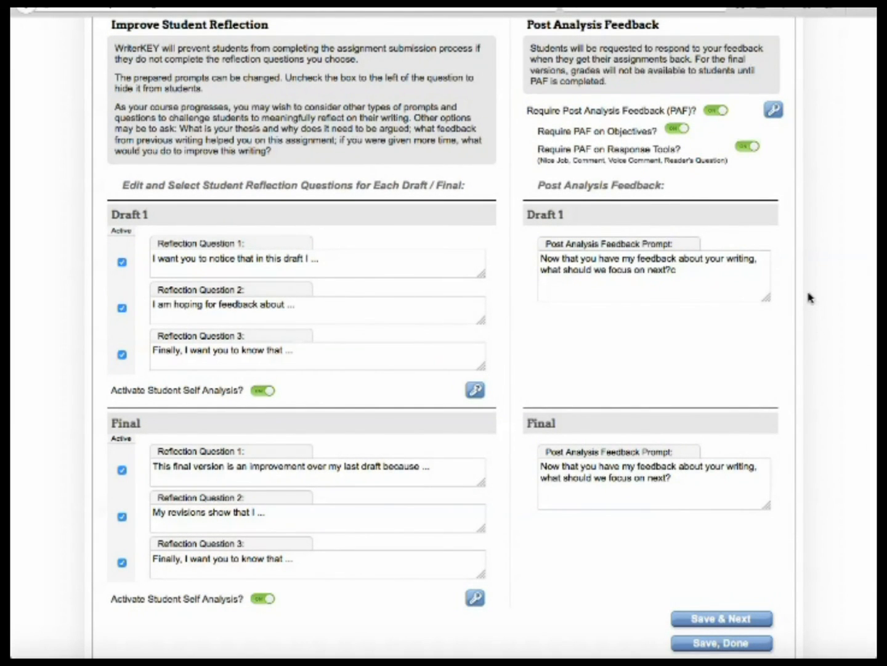
{"action": "scroll", "coordinate": [811, 297], "scroll_direction": "up", "scroll_amount": 3}
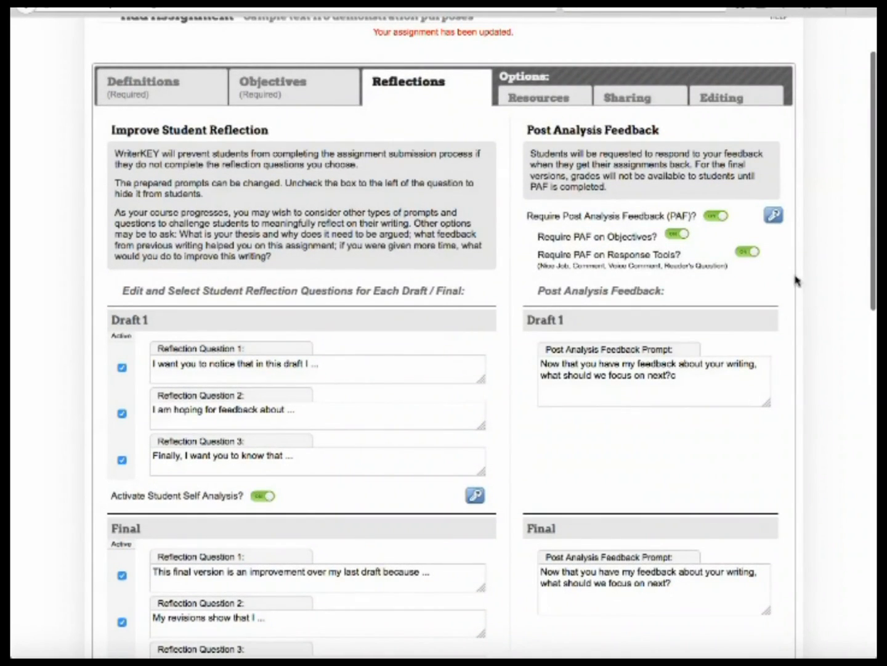